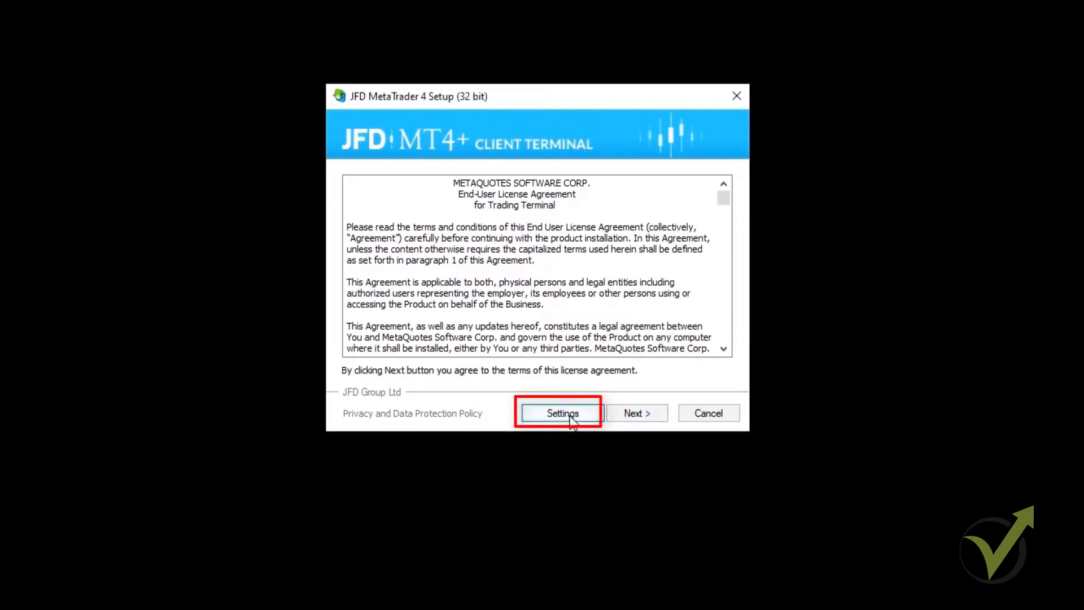
Set the installation folder to C:\MT4_JFD_EURUSD_ followed by the trading account number in the setup settings
click(627, 414)
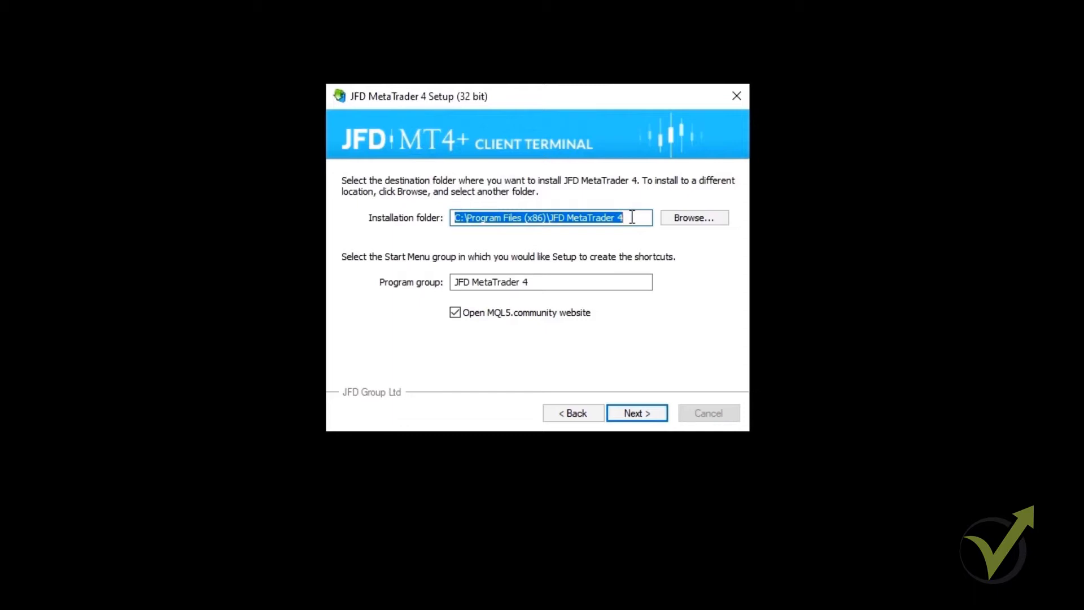
drag(633, 218, 467, 225)
text(MT4)
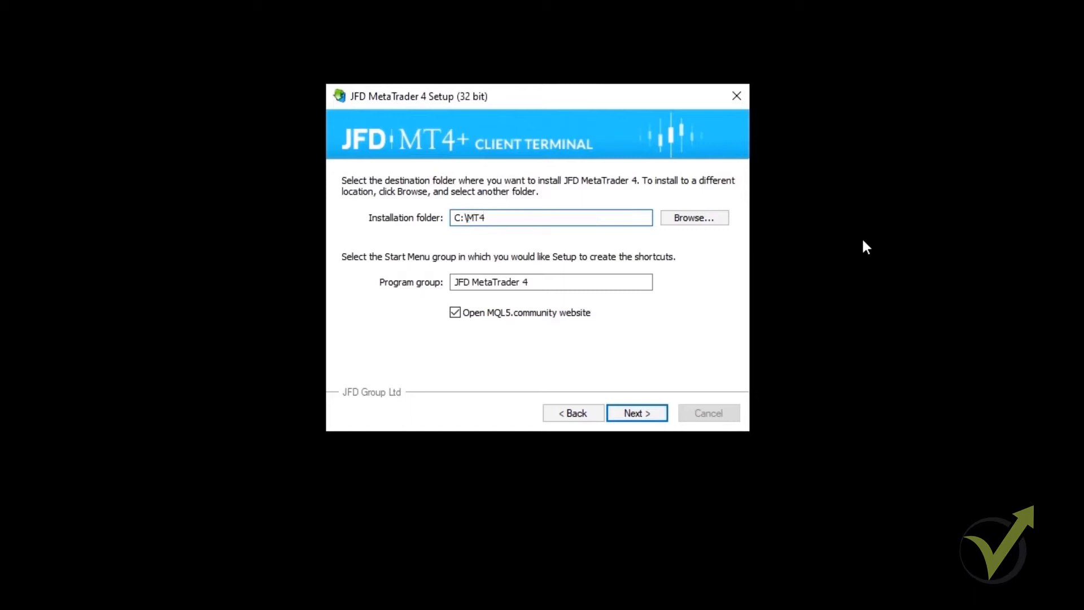
text(_JFD)
text(_EURUSD_)
right_click(590, 217)
click(651, 294)
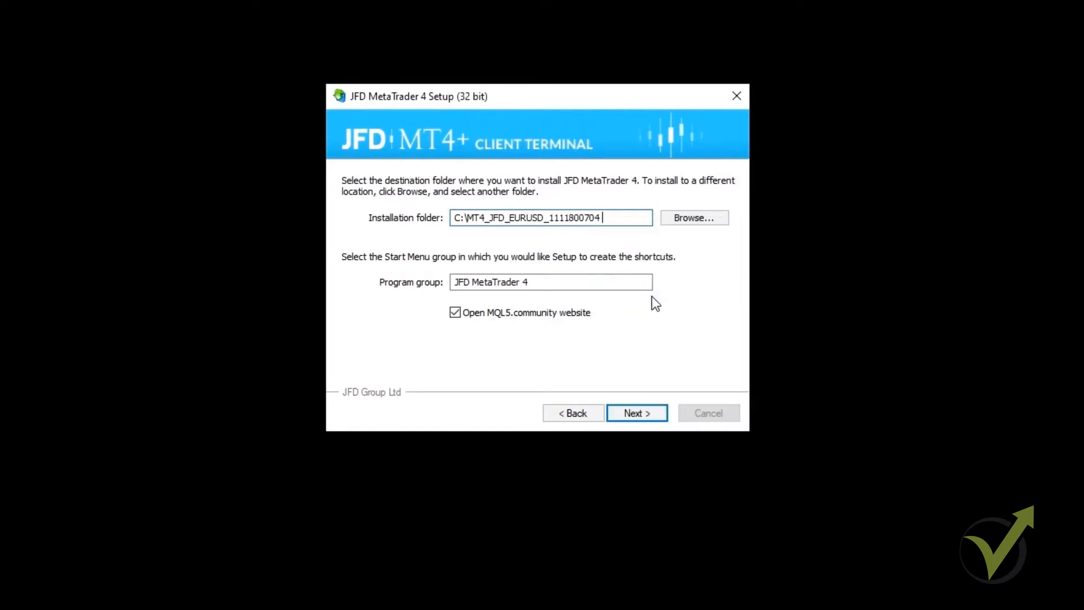
Turn off opening the MQL5.community website and complete the installation
click(453, 315)
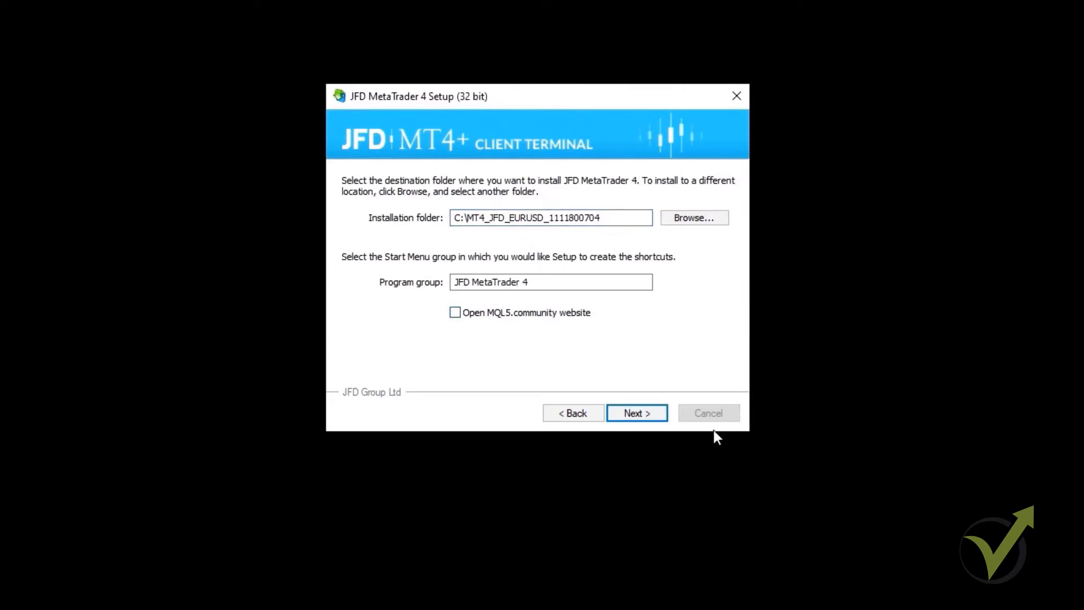
click(644, 415)
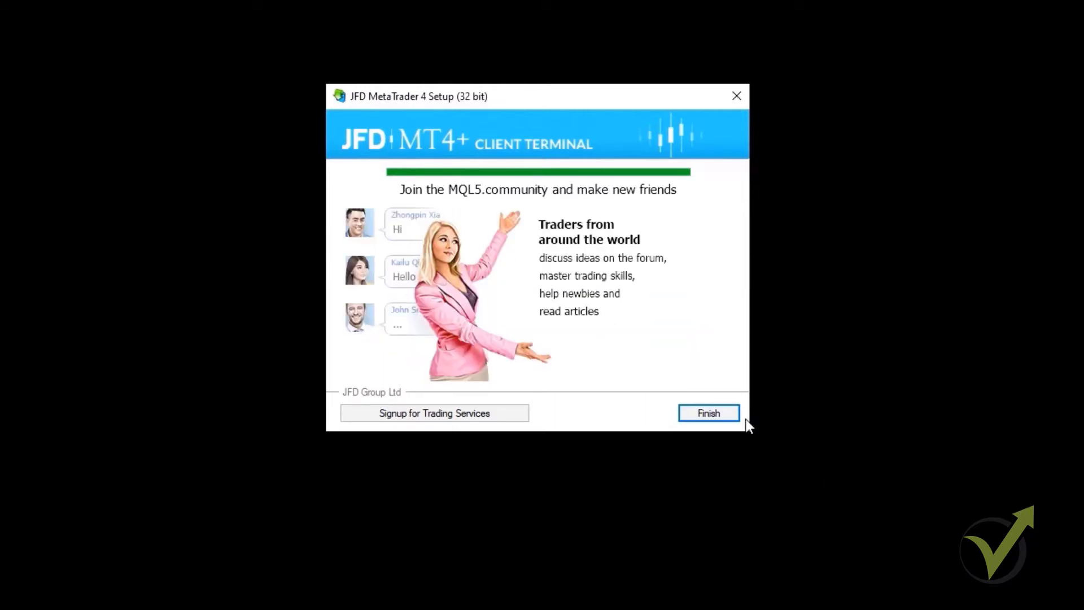
click(723, 414)
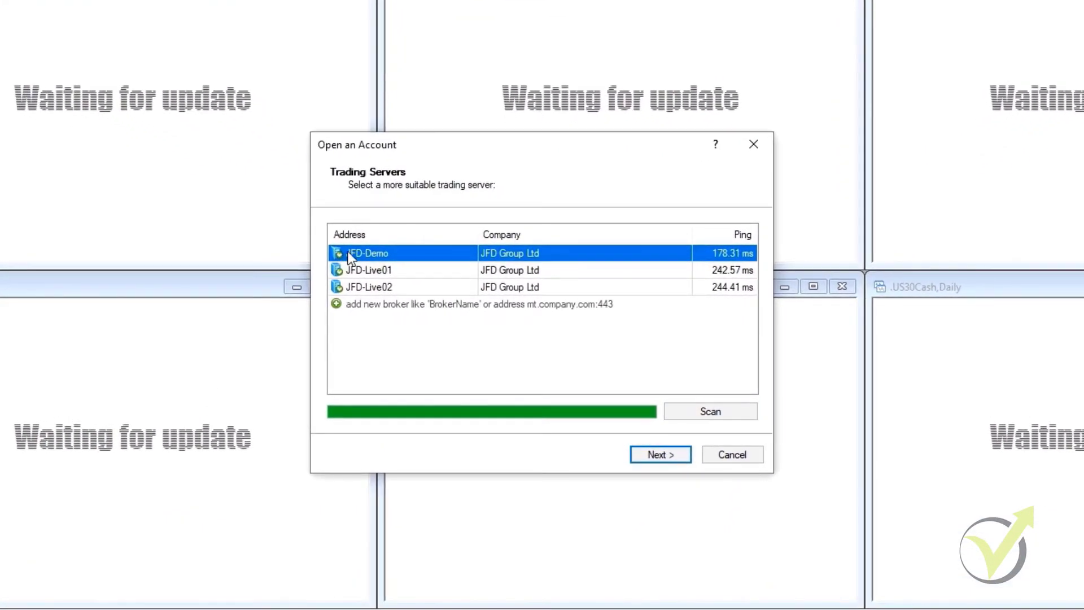
Choose the JFD-Demo trading server and the existing trade account option
click(655, 455)
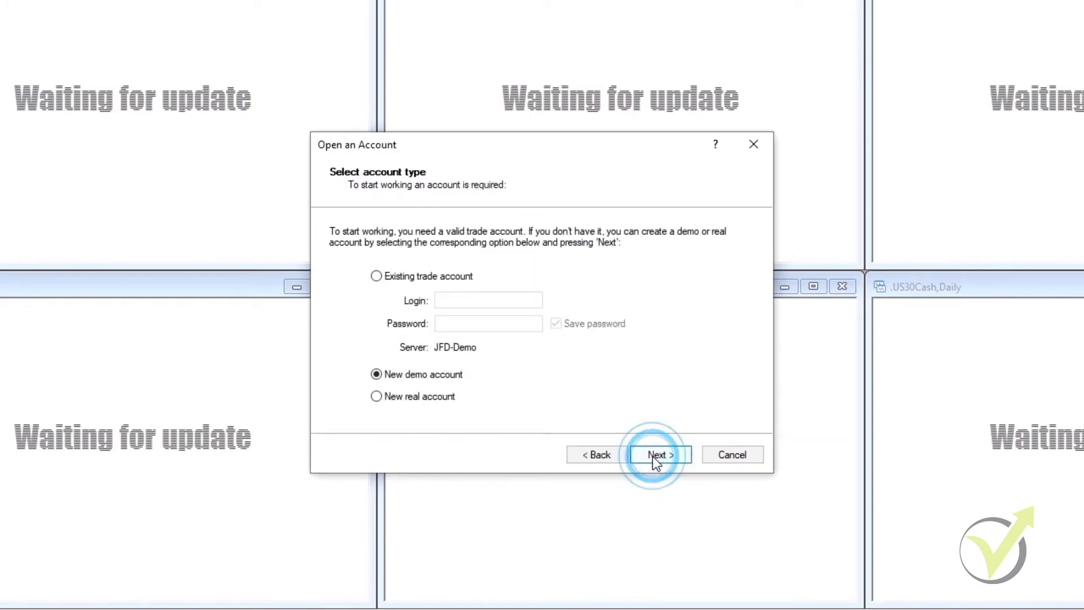
click(419, 278)
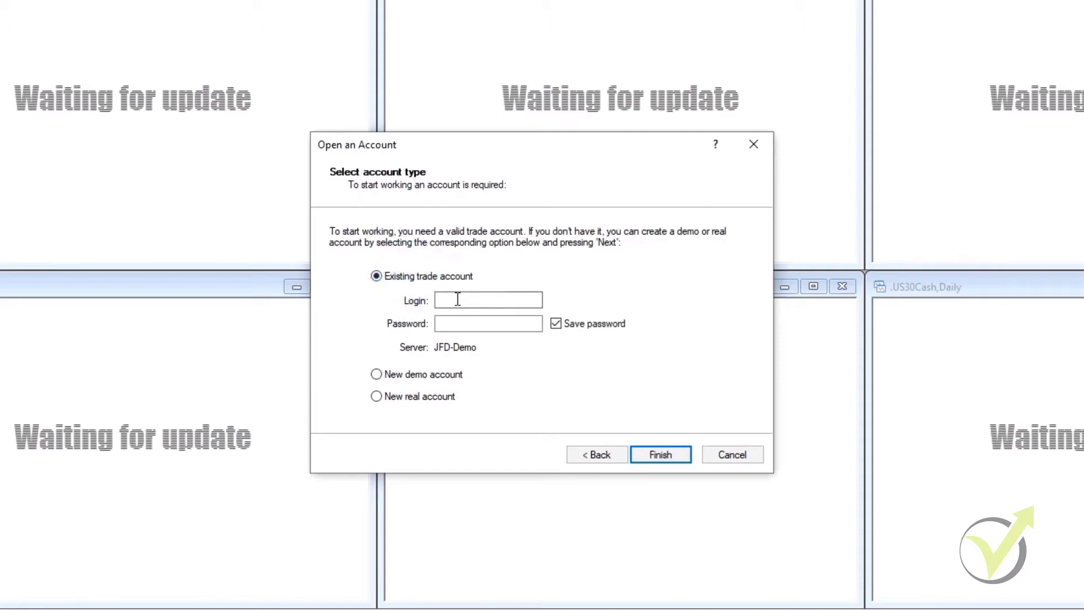
click(458, 299)
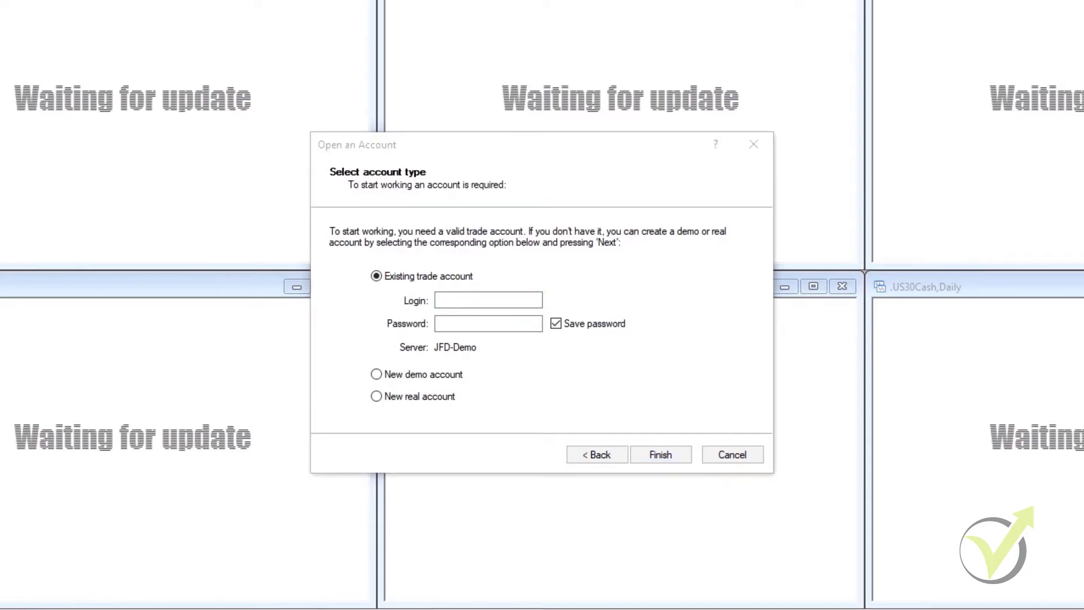
Enter the account login number and password, and finish connecting to the existing account
click(479, 300)
right_click(491, 307)
click(507, 370)
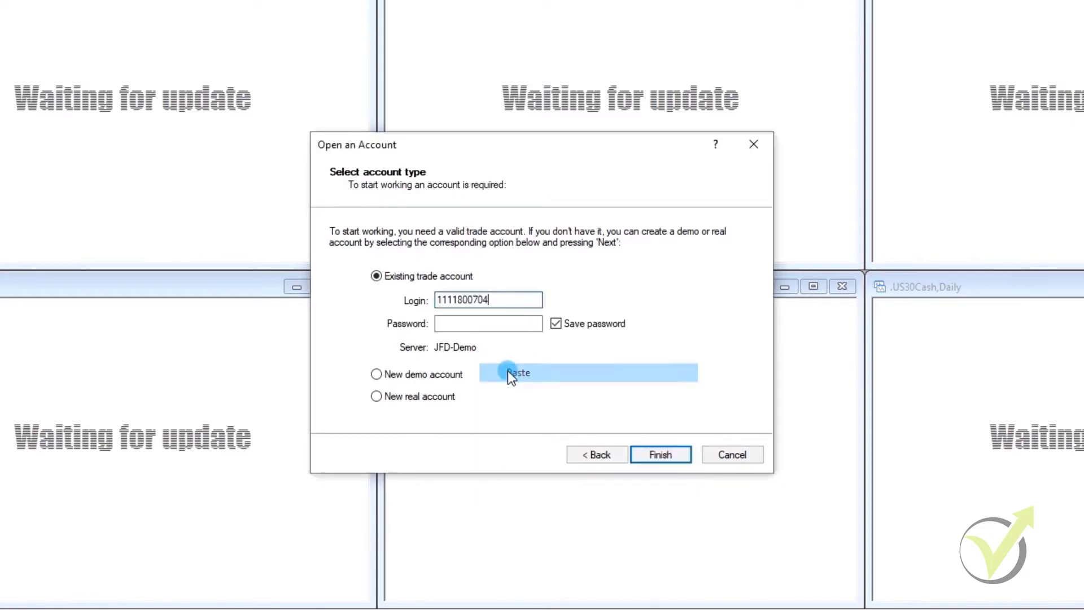
click(480, 323)
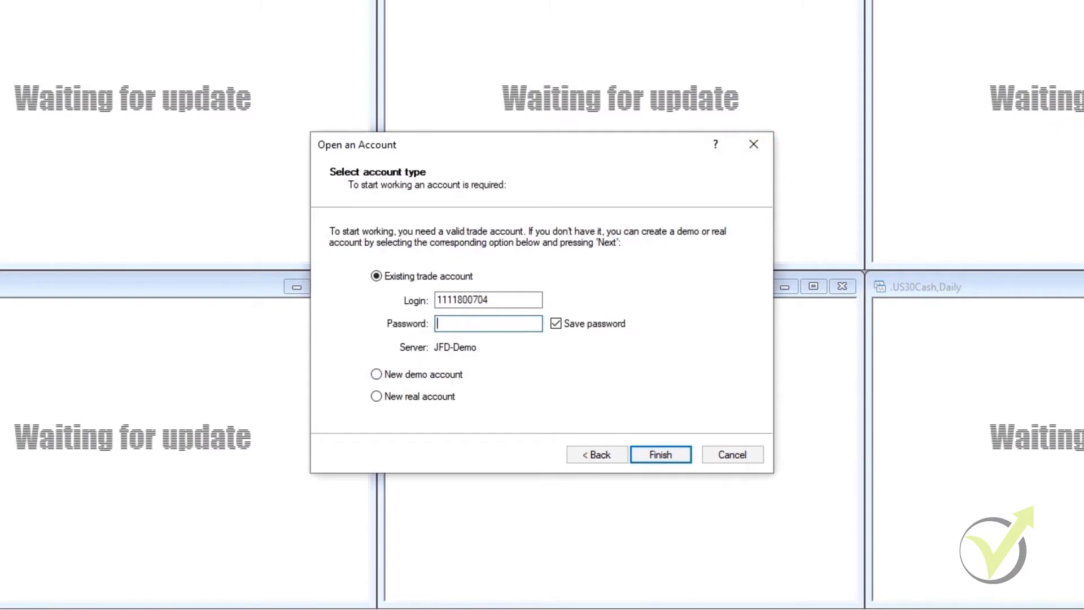
key(ctrl+v)
click(669, 459)
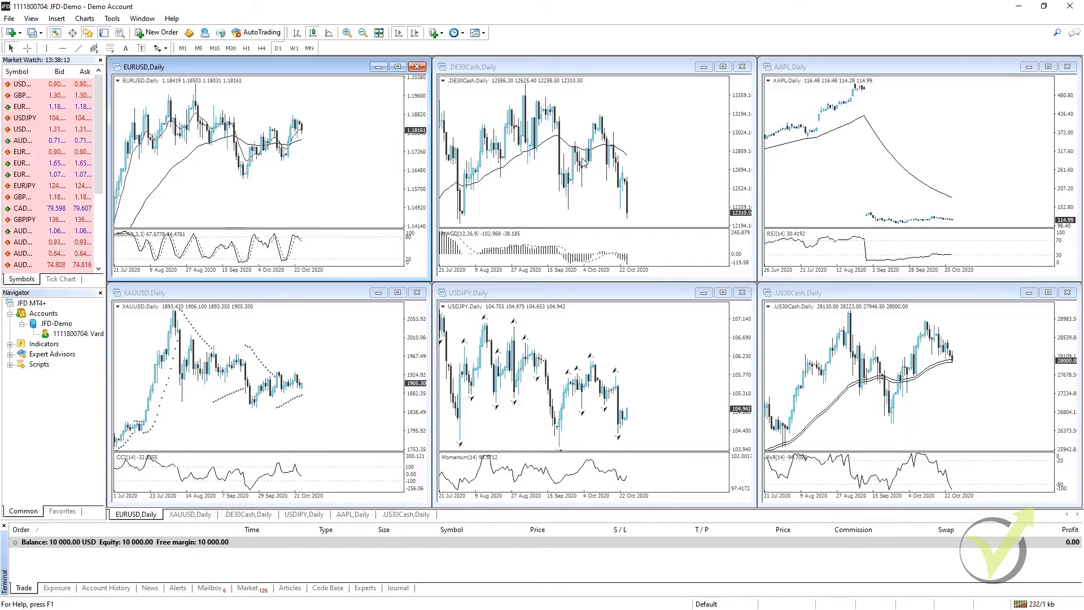
Close every chart except EURUSD Daily and maximize the EURUSD chart
click(742, 67)
click(1067, 67)
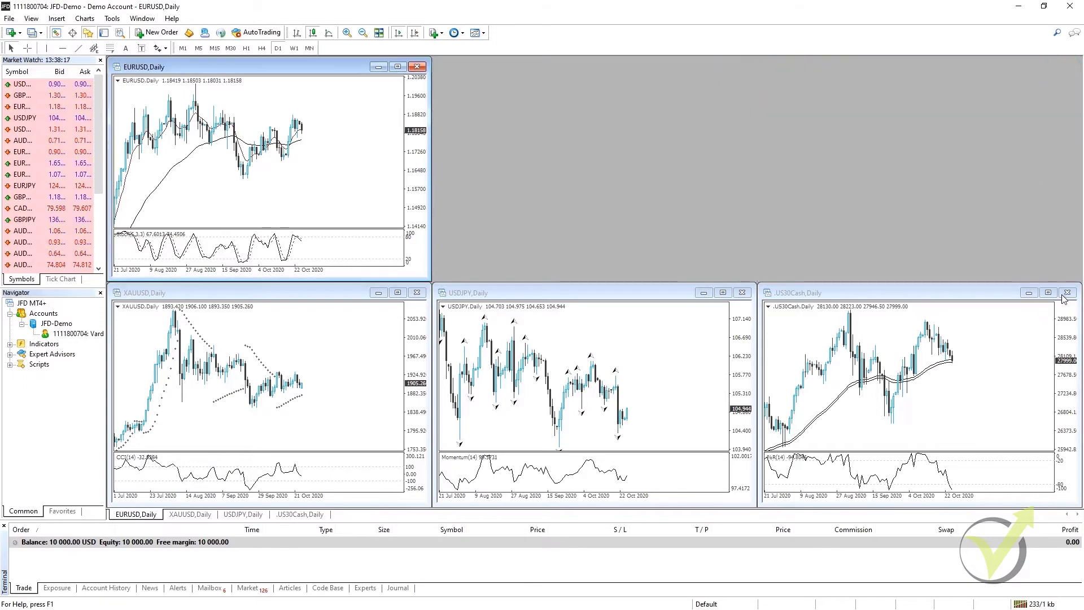
click(1067, 292)
click(742, 292)
click(417, 293)
click(397, 66)
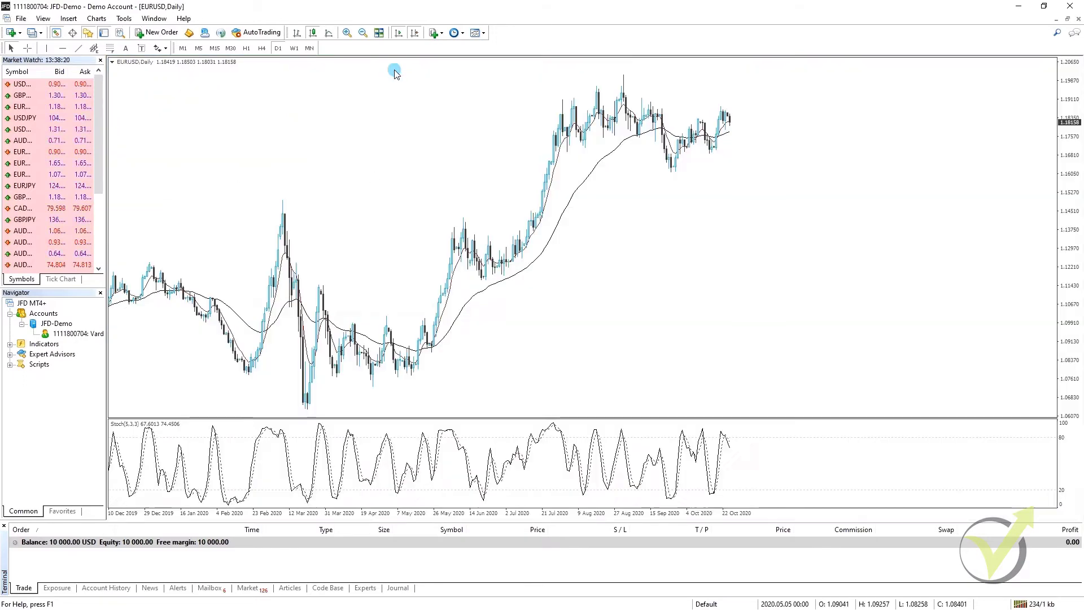
Review the EURUSD chart's common display options and colour settings, including the Bar Up palette, without applying changes
right_click(424, 133)
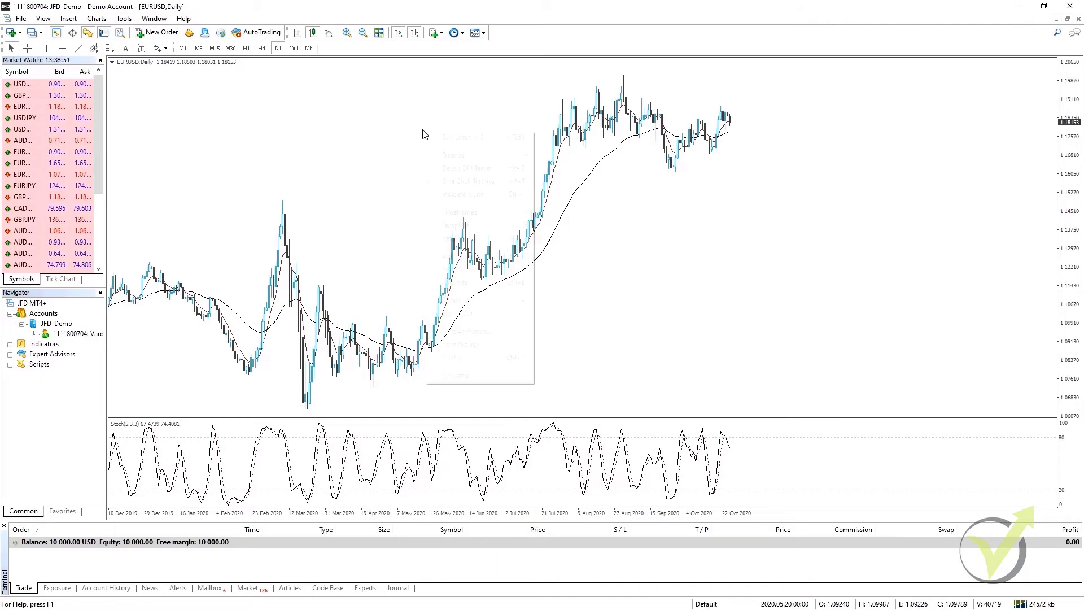
click(471, 376)
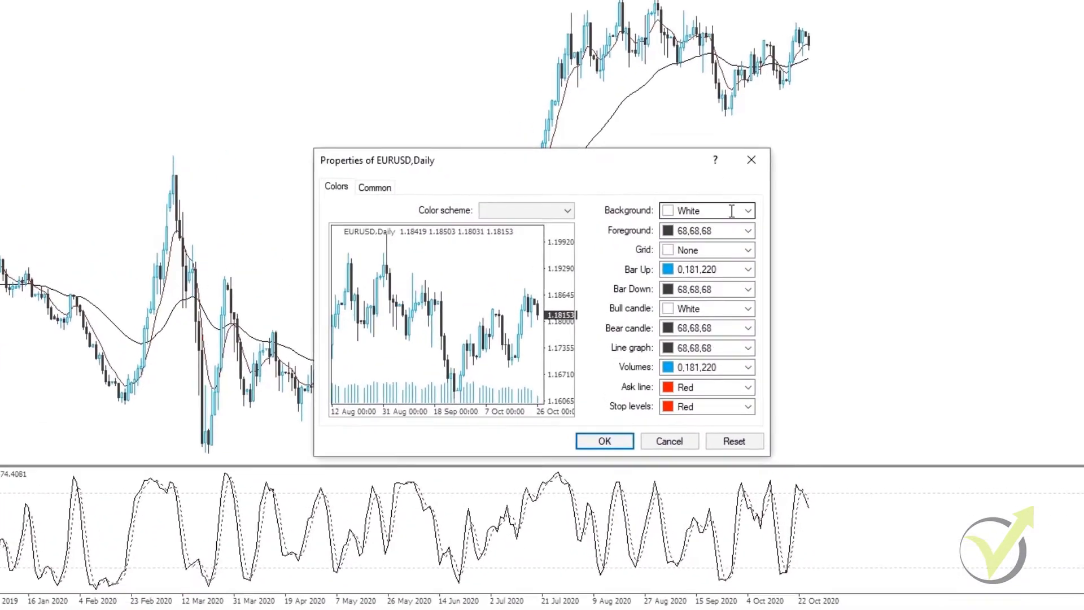
click(379, 187)
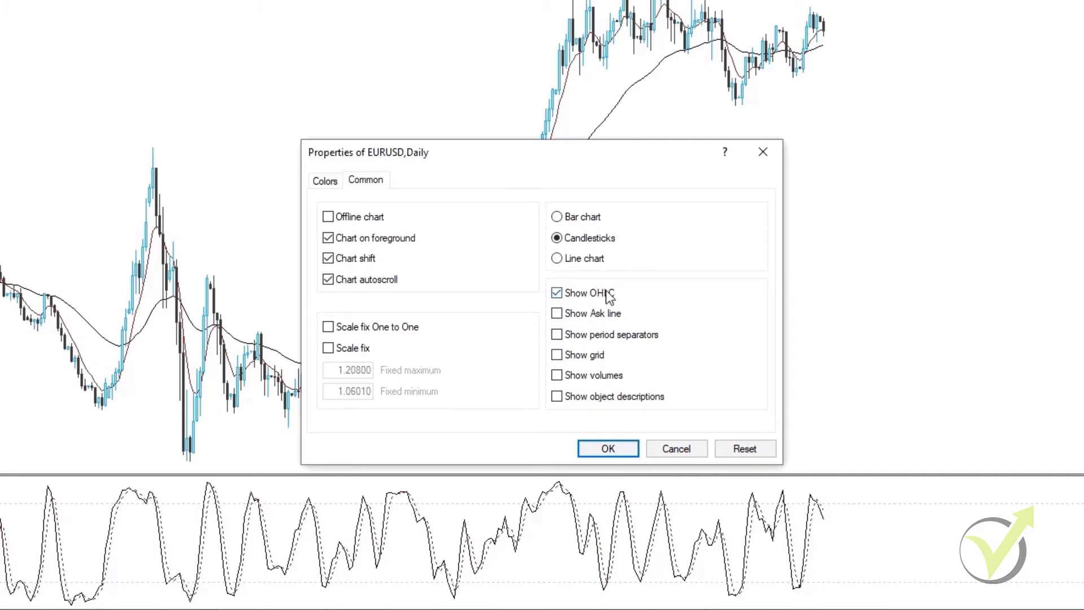
click(326, 181)
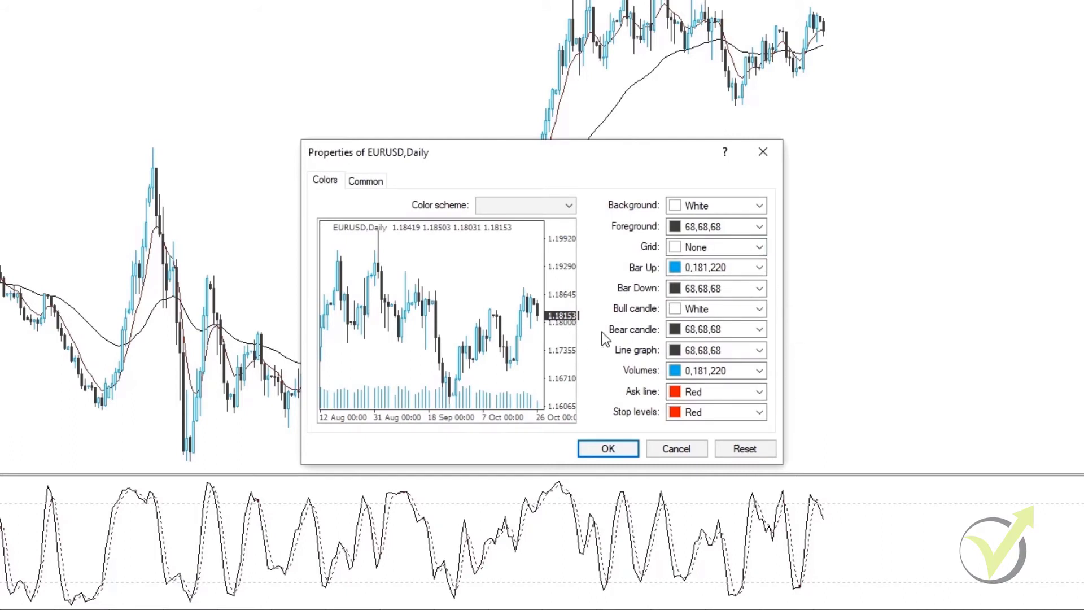
click(759, 268)
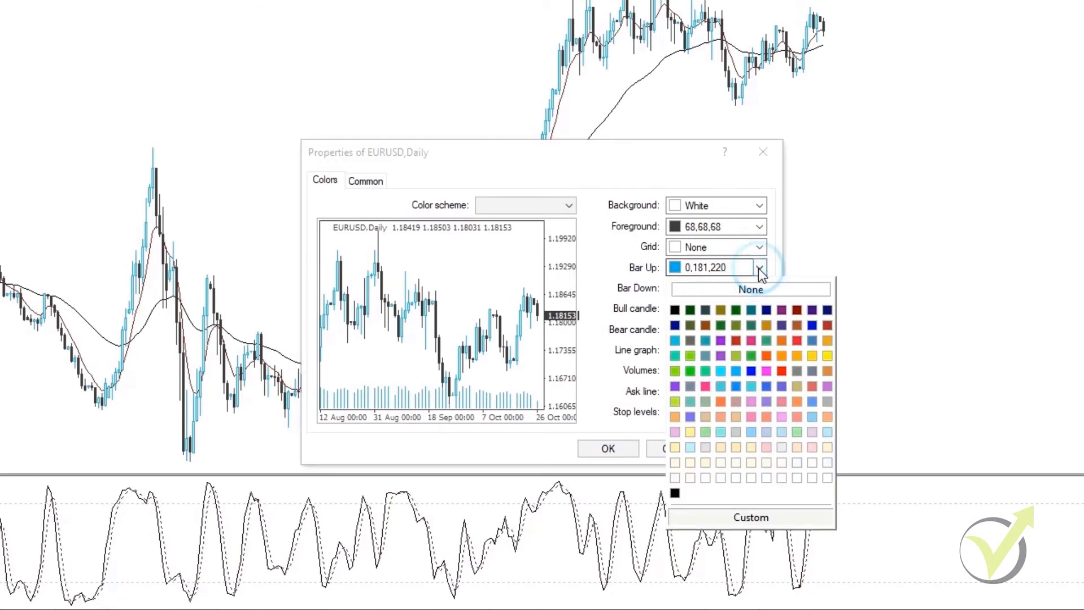
click(758, 268)
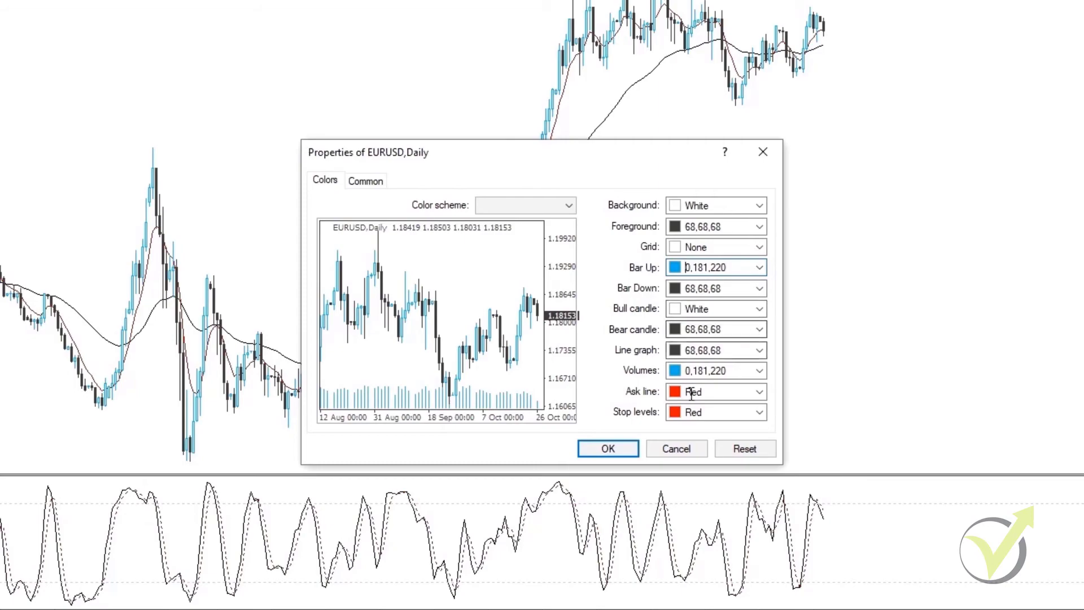
click(689, 452)
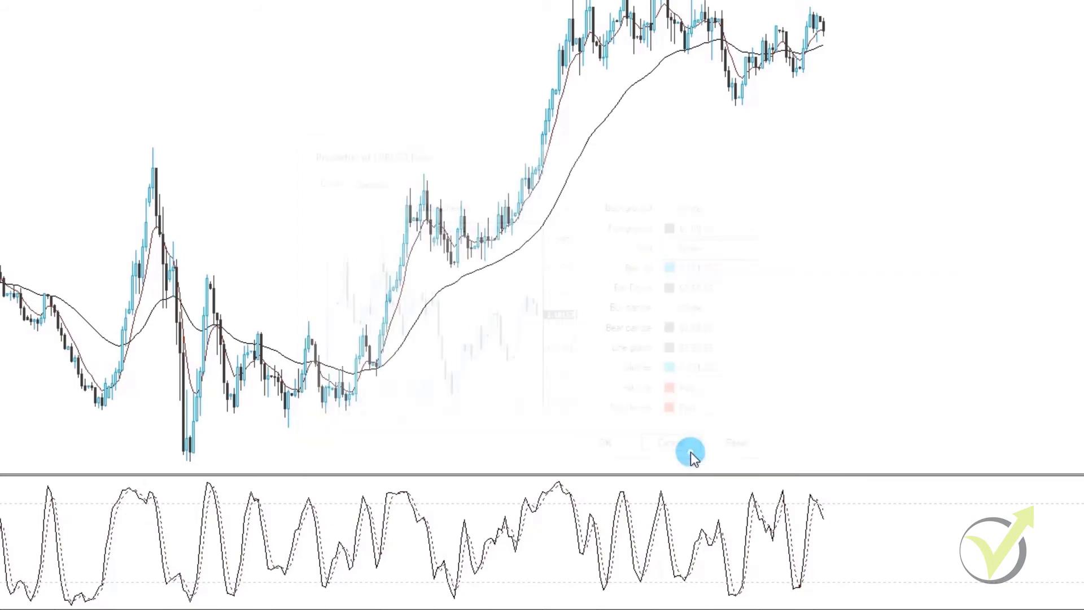
Delete both Moving Averages and the Stochastic Oscillator from the EURUSD chart
right_click(684, 152)
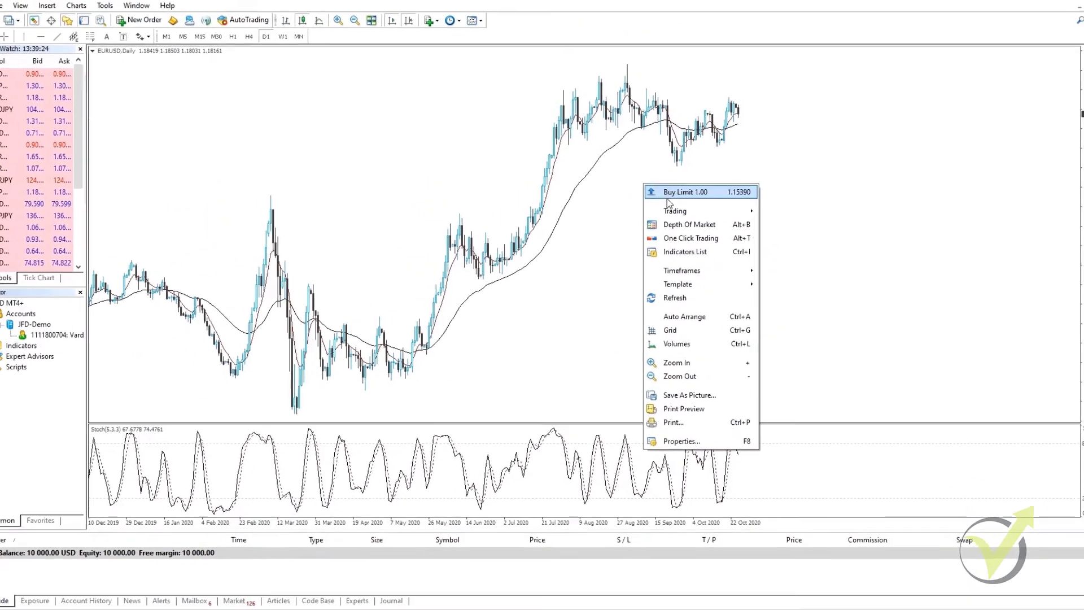
click(688, 255)
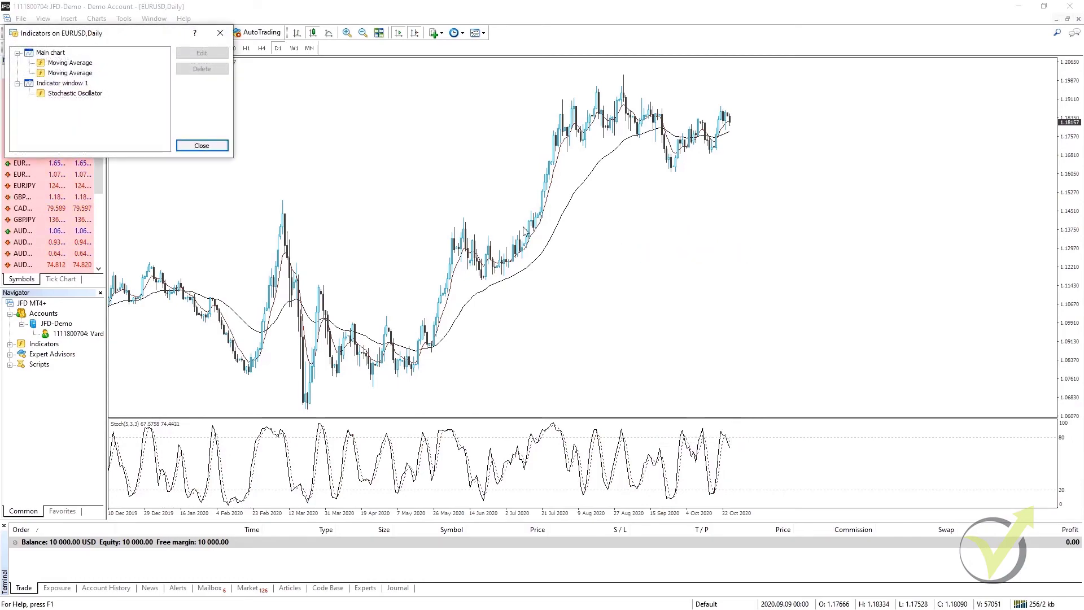
drag(144, 29, 442, 120)
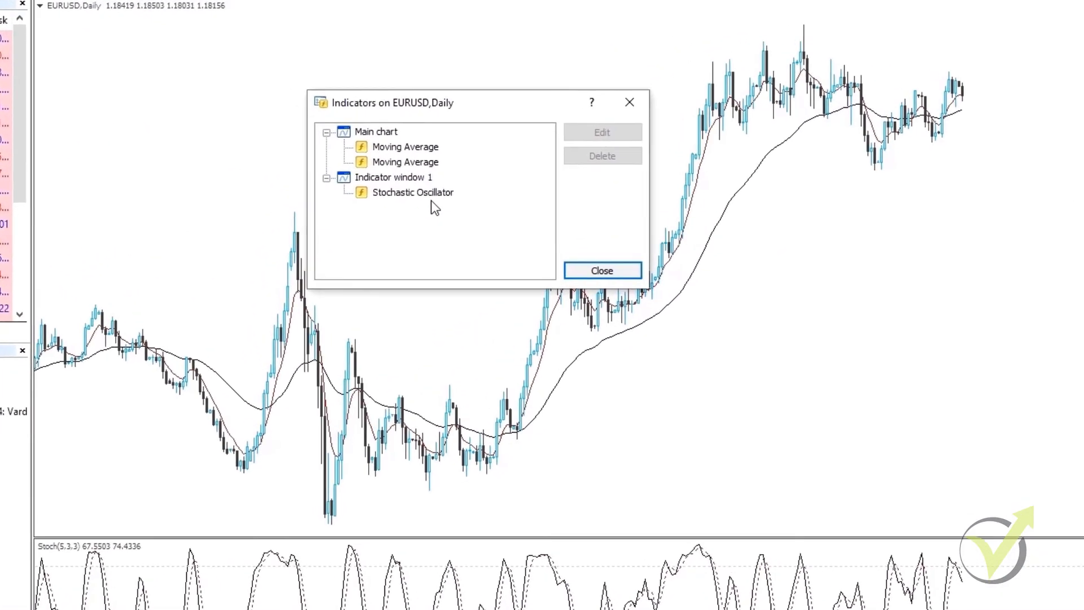
click(418, 148)
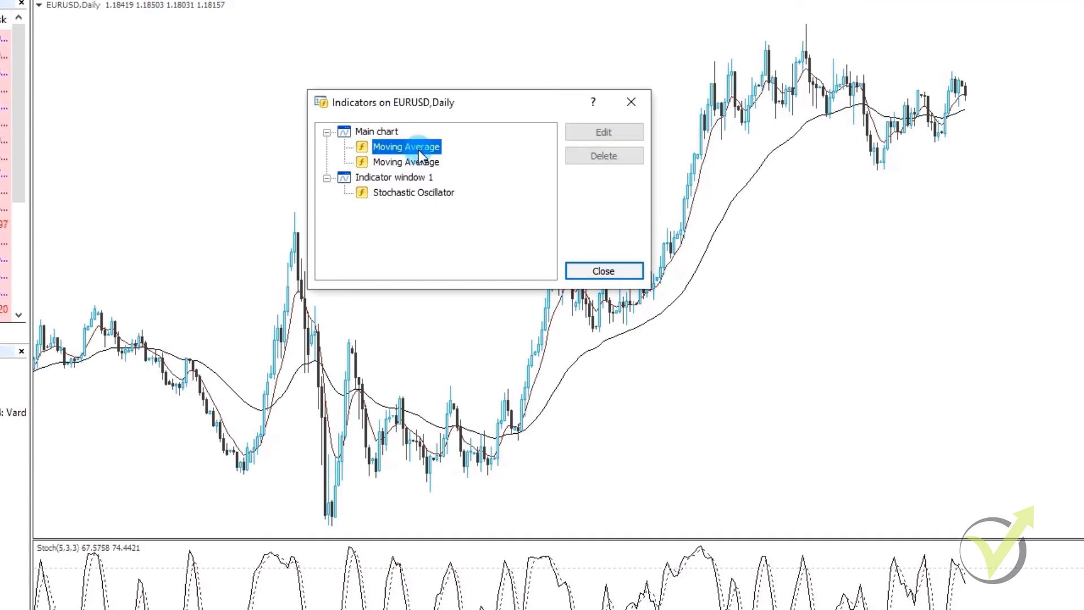
click(601, 161)
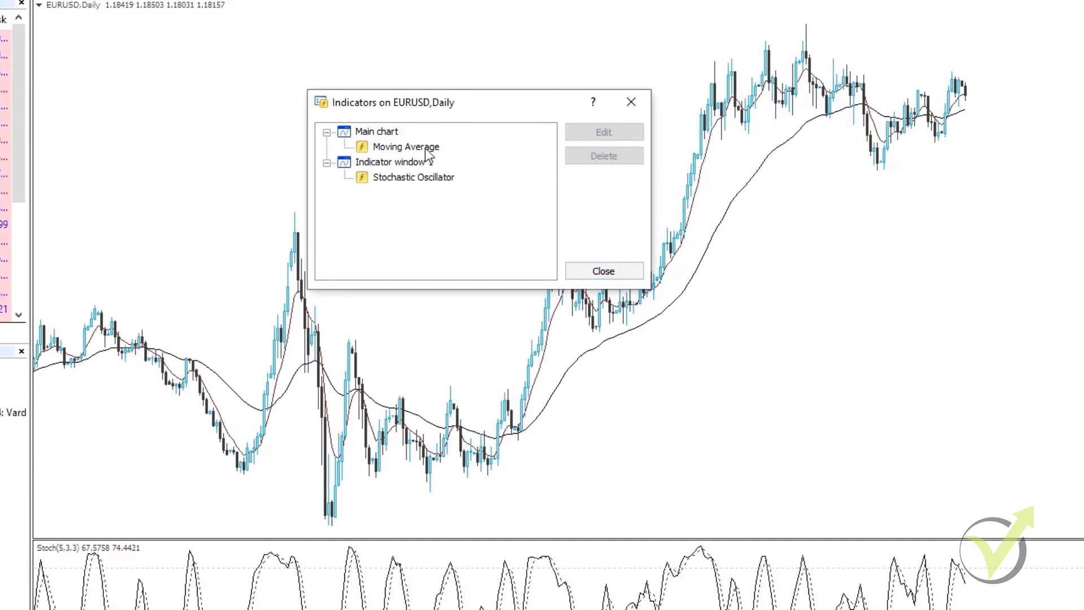
click(390, 147)
click(584, 155)
click(421, 149)
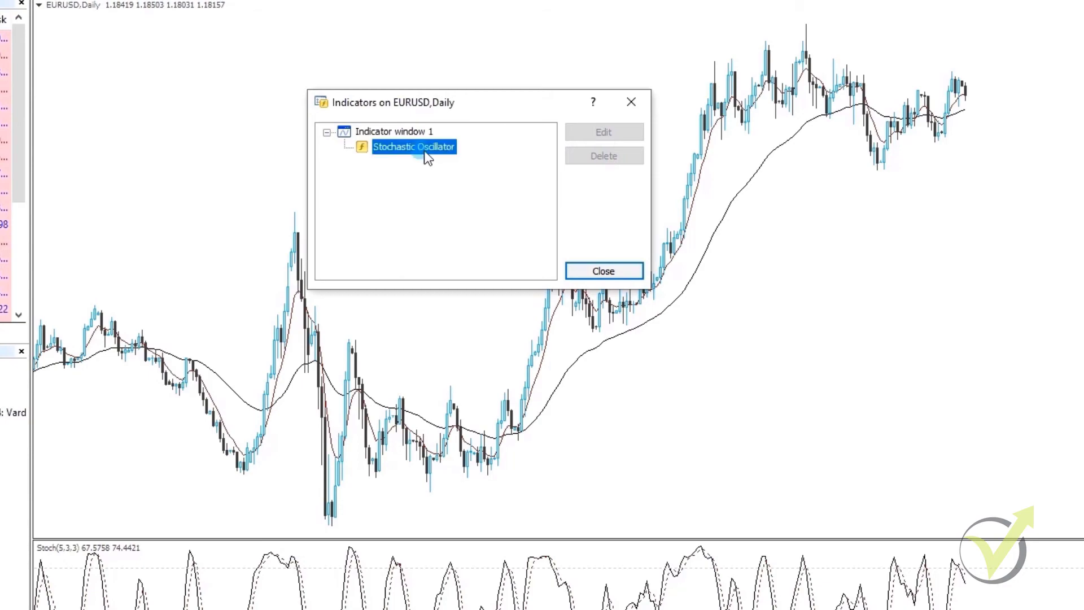
click(602, 158)
click(602, 274)
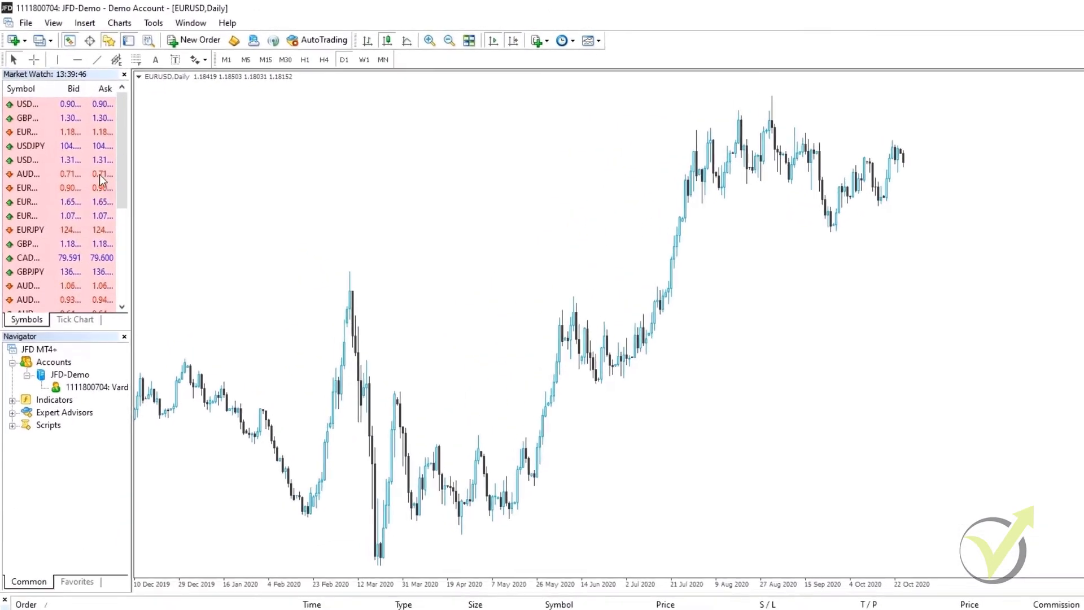
Hide all unused symbols in the Market Watch and show the spread for EURUSD
right_click(52, 133)
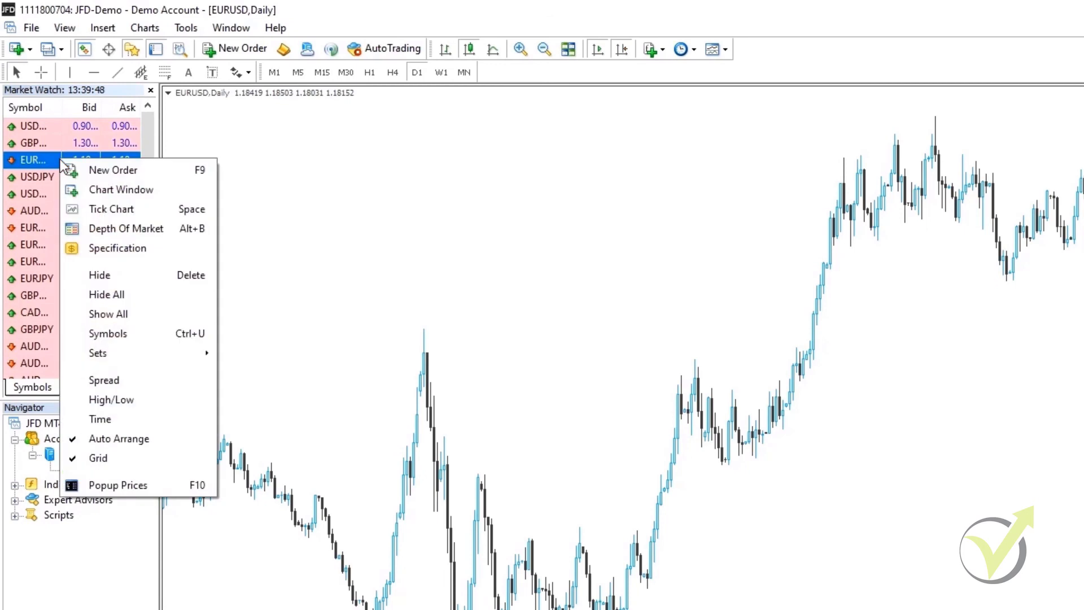
click(113, 294)
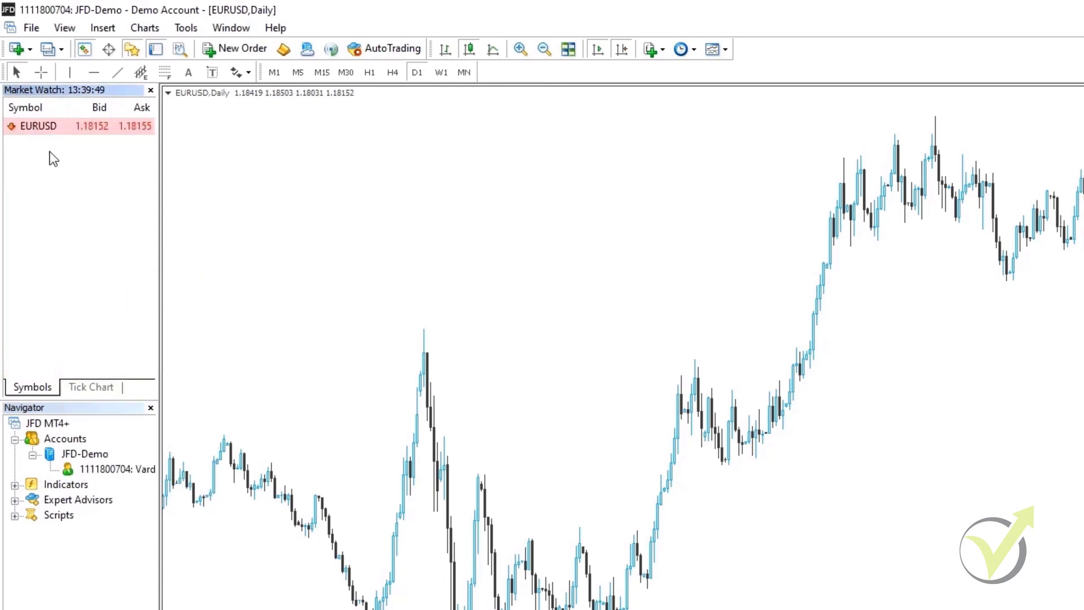
right_click(74, 129)
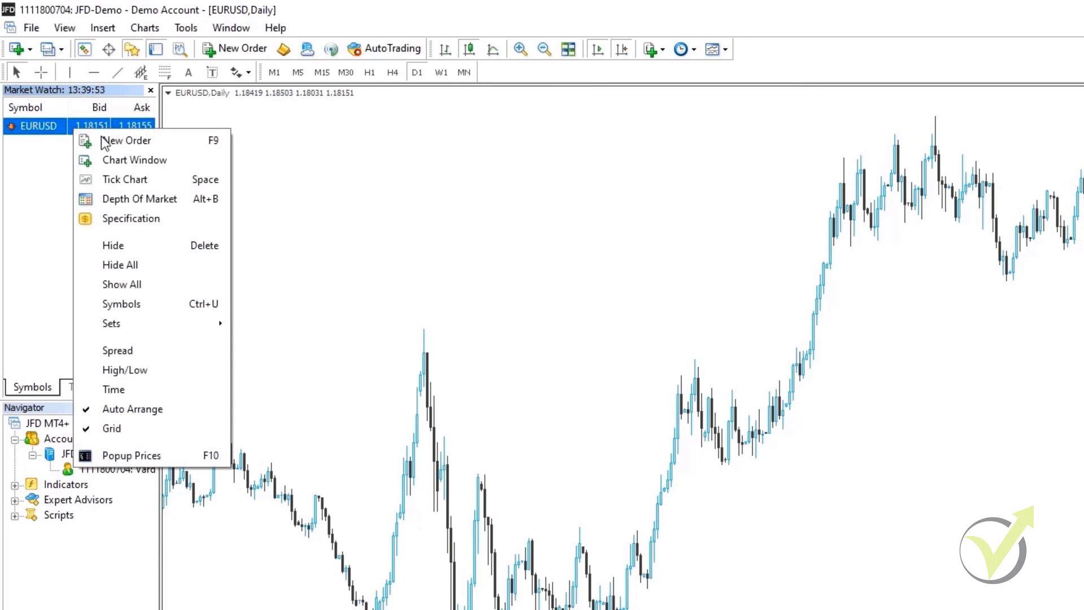
click(143, 352)
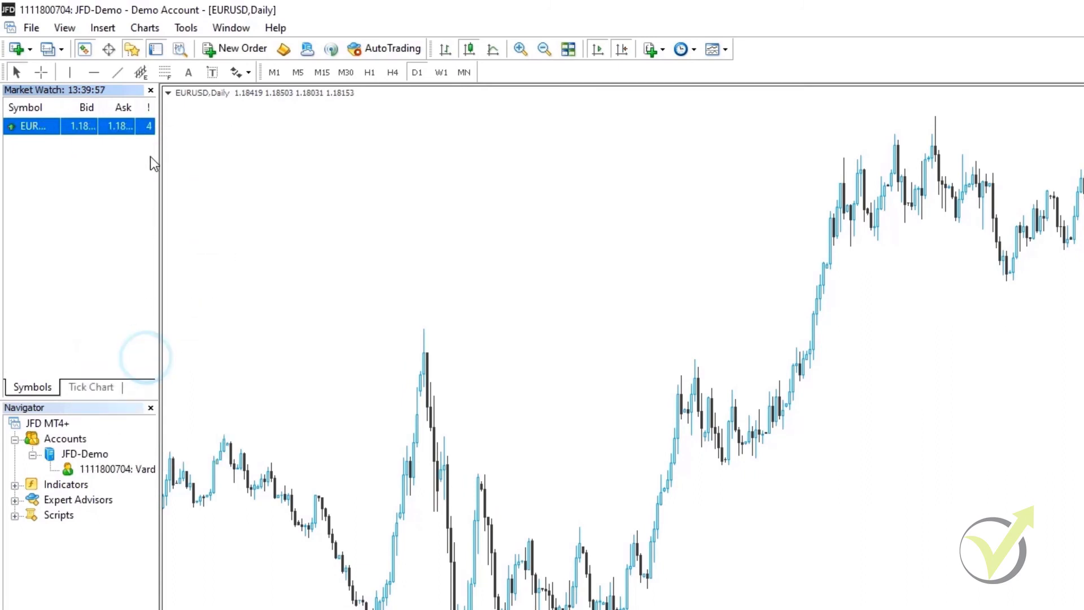